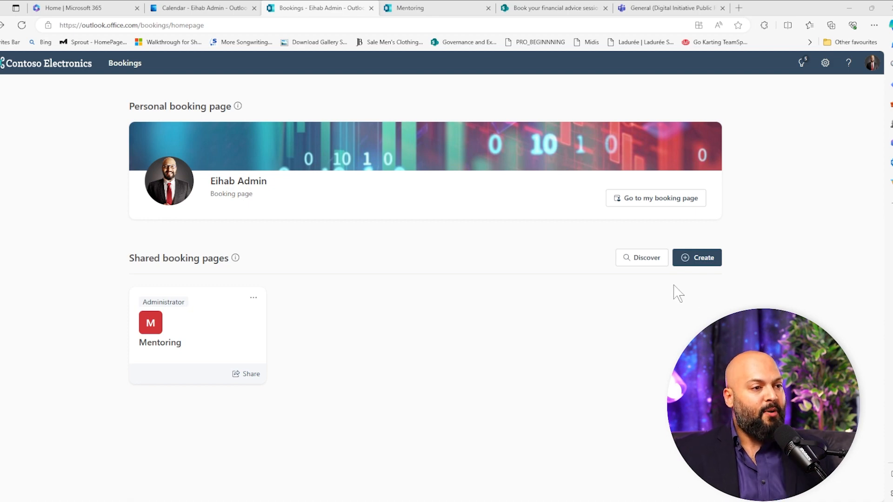
pyautogui.click(705, 259)
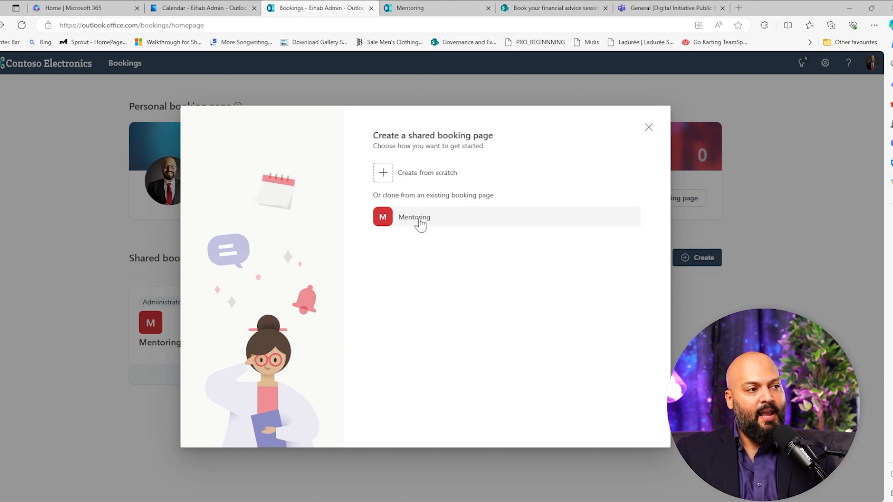
pyautogui.click(439, 179)
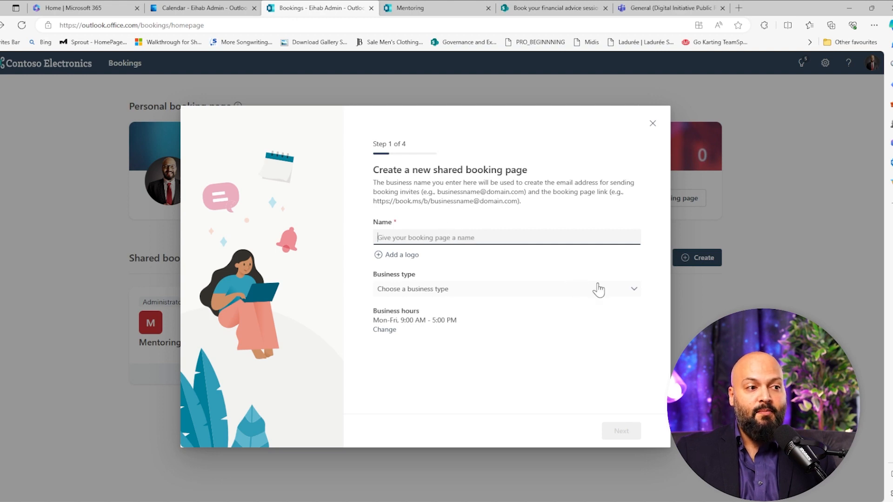
pyautogui.click(626, 290)
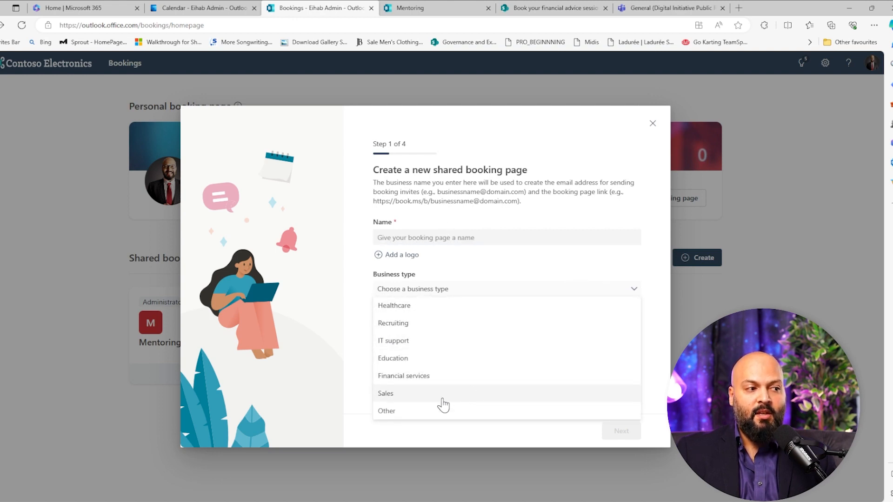
pyautogui.click(449, 273)
pyautogui.click(404, 239)
pyautogui.write('test')
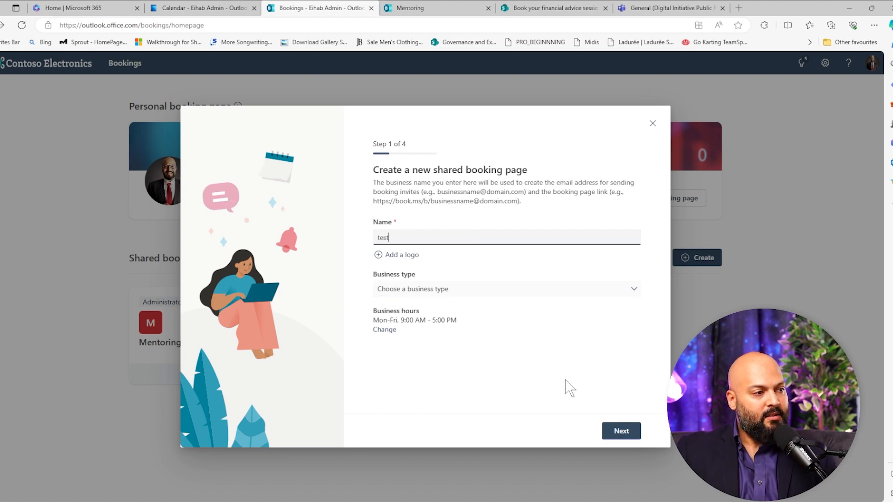
pyautogui.click(634, 429)
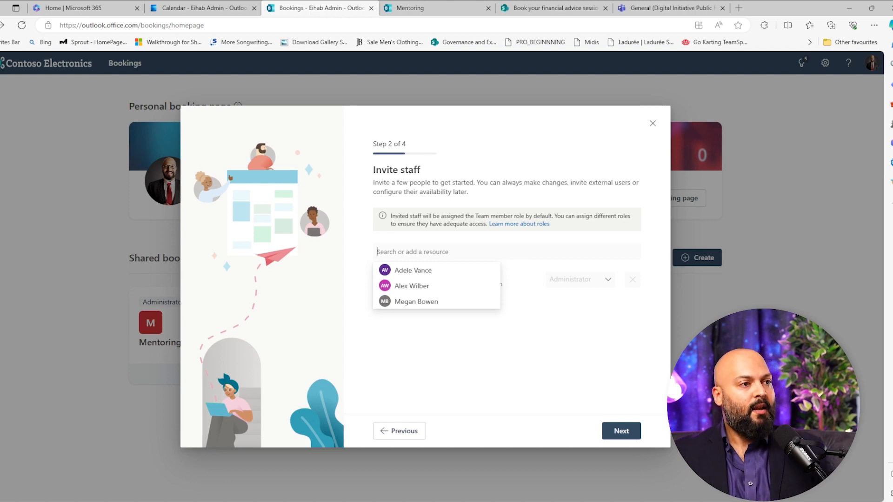
pyautogui.click(651, 125)
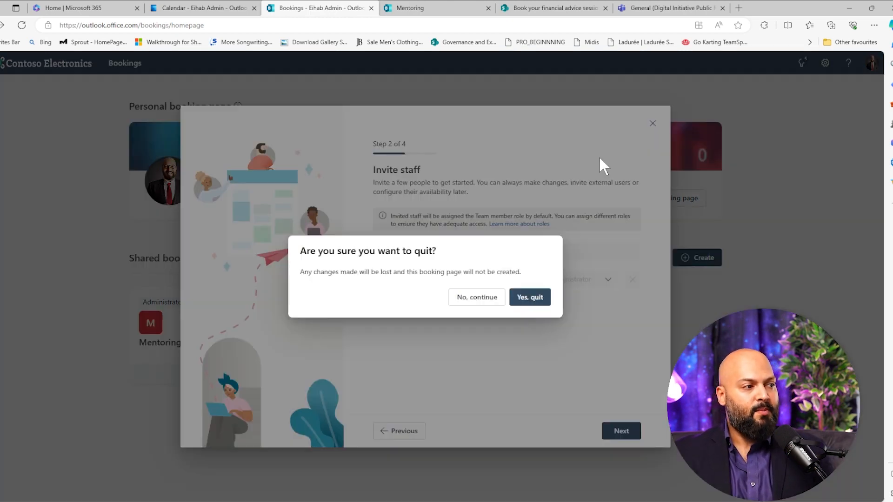
pyautogui.click(526, 300)
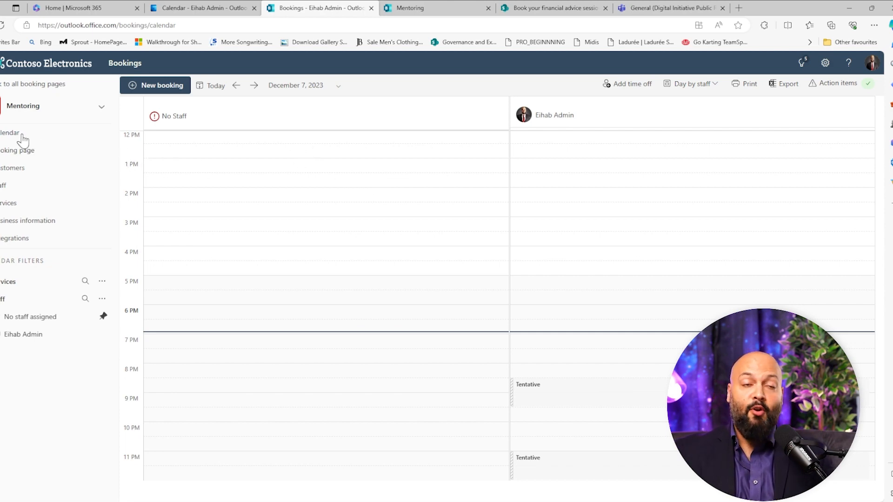
# - Open the Mentoring calendar's booking page settings and choose Available to anyone as its access option
pyautogui.click(34, 151)
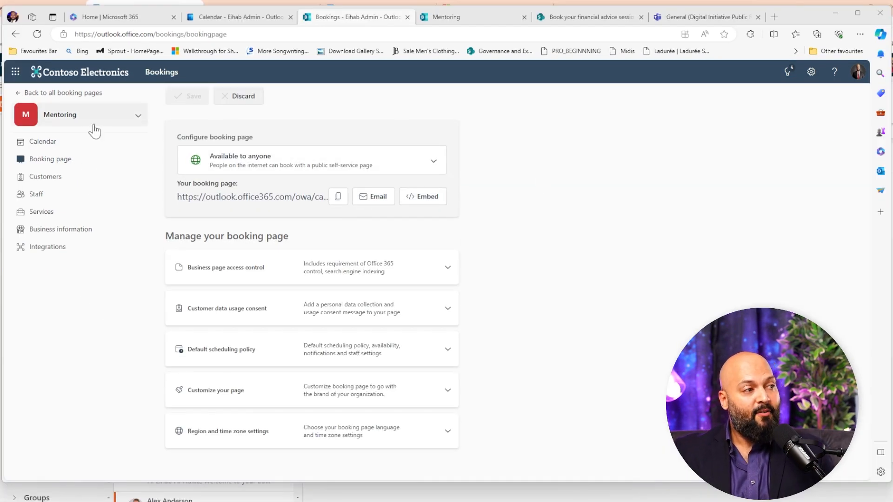
pyautogui.click(431, 159)
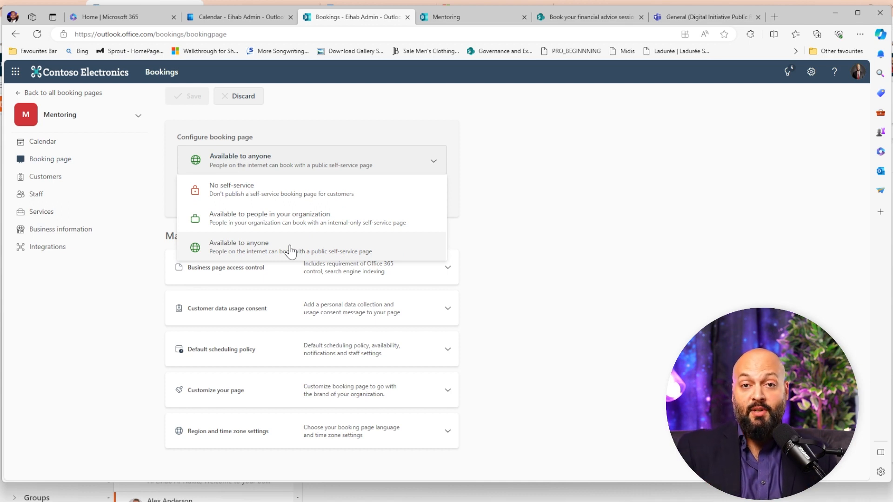
pyautogui.click(289, 251)
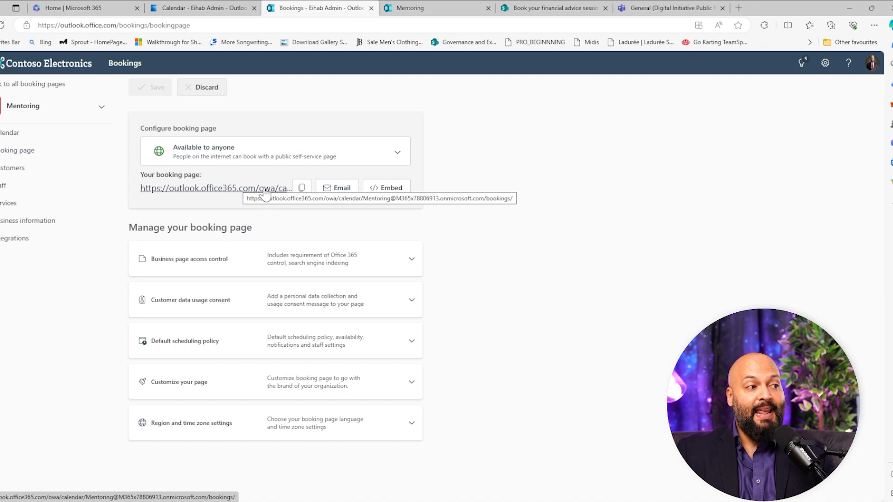
# - Examine the public Mentoring booking page, including the time slots offered for December 12
pyautogui.click(425, 8)
pyautogui.scroll(3, 649, 289)
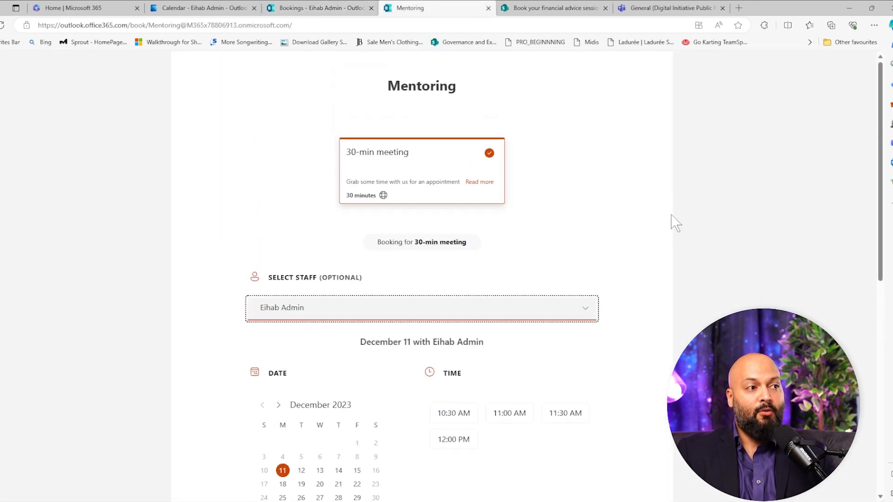
pyautogui.scroll(-4, 511, 279)
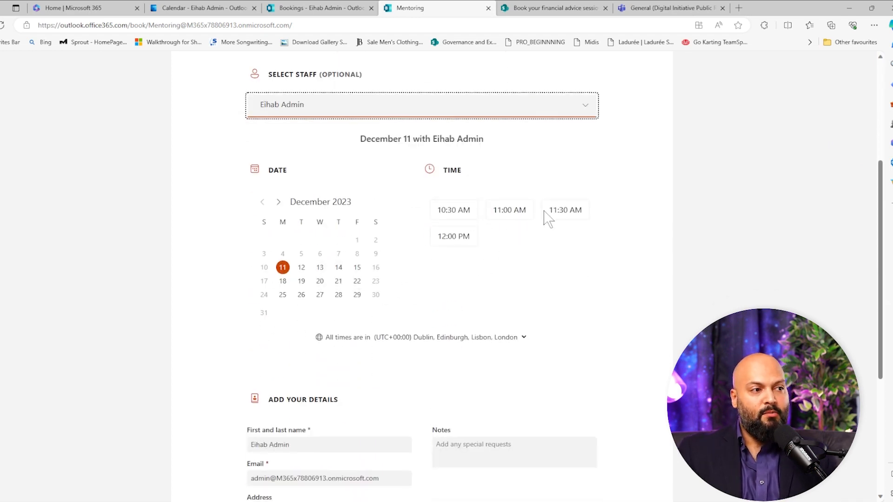
pyautogui.click(306, 269)
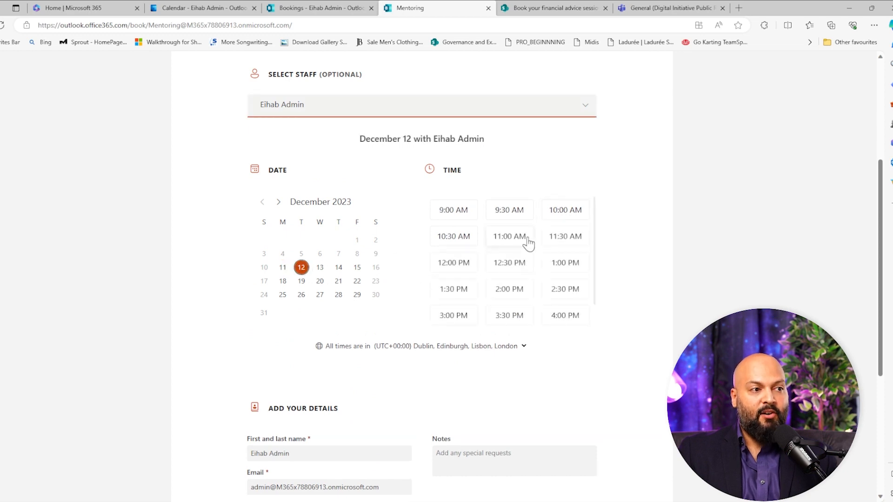
pyautogui.scroll(3, 553, 272)
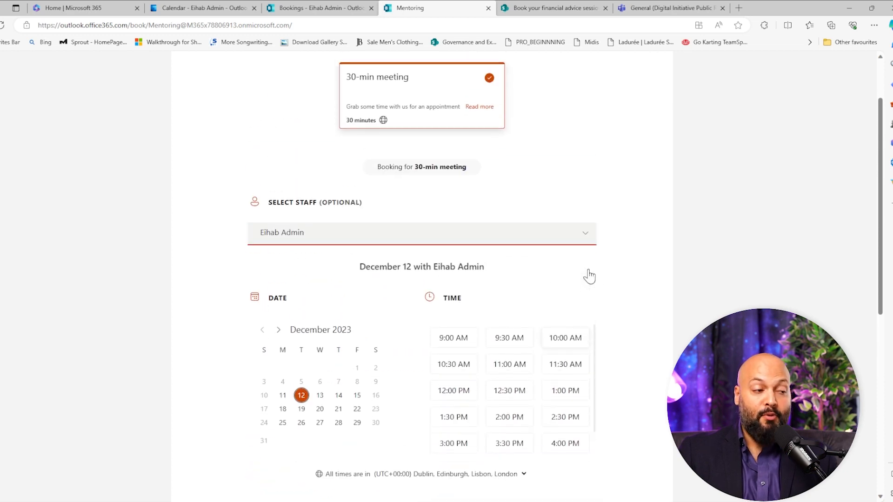
# - Display the IFrame version of the Mentoring booking page's embed code
pyautogui.click(326, 8)
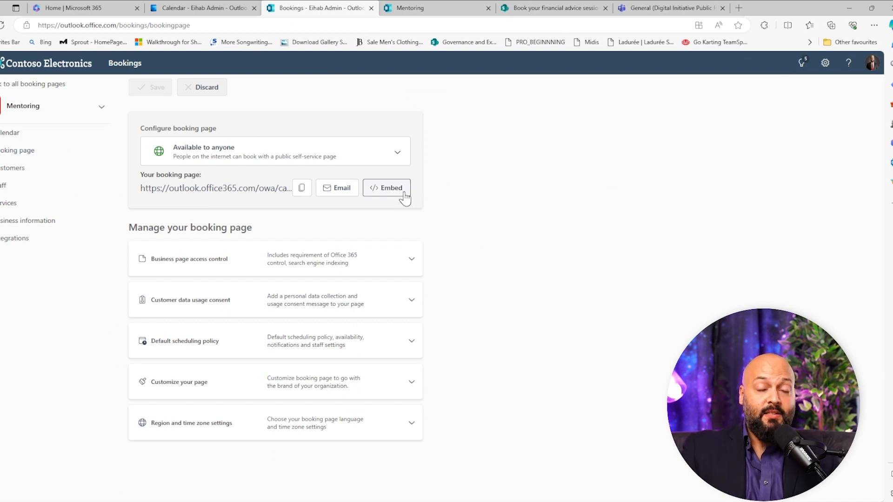
pyautogui.click(385, 192)
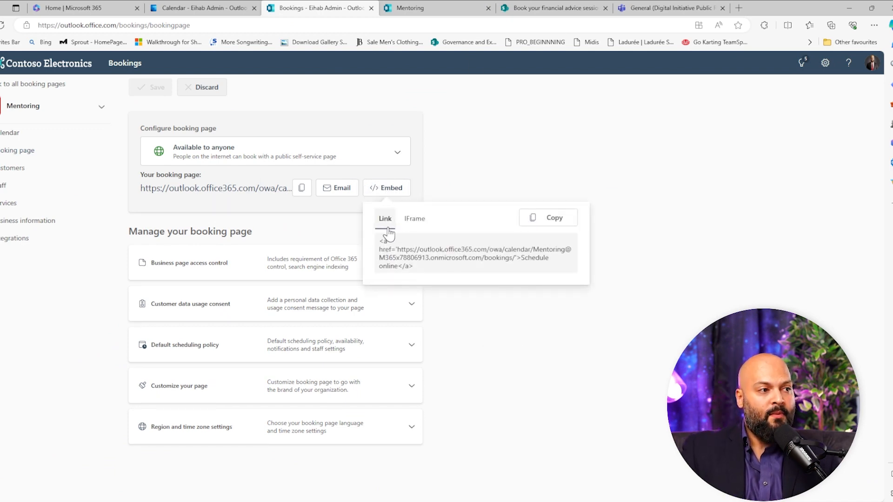
pyautogui.click(414, 220)
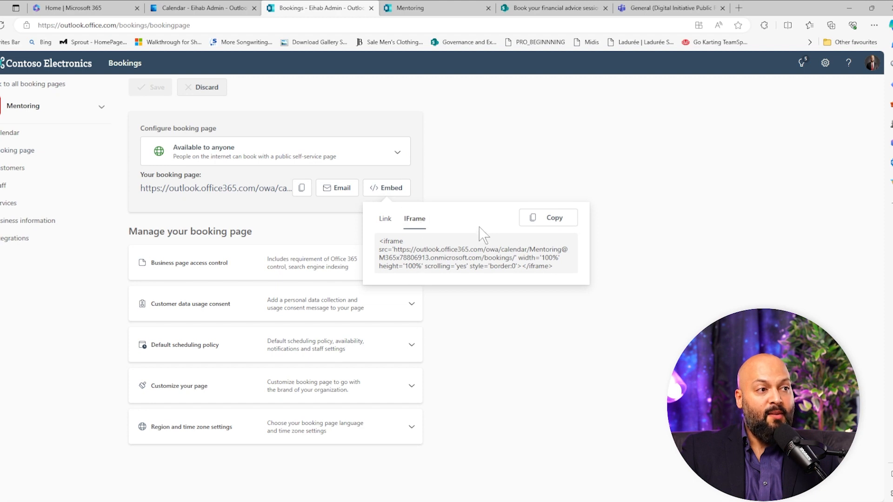
# - Examine the booking page embedded in the SharePoint financial advice page and in the Teams General channel's bookings tab
pyautogui.click(535, 8)
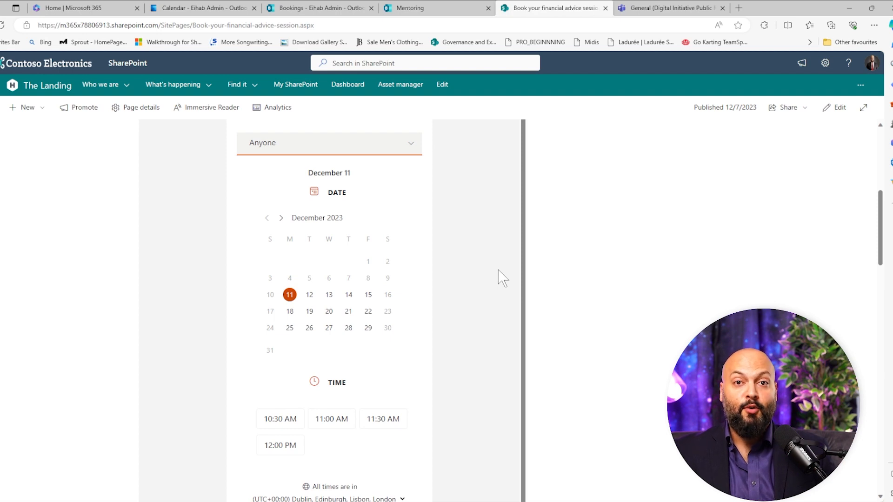
pyautogui.scroll(5, 498, 269)
pyautogui.click(660, 8)
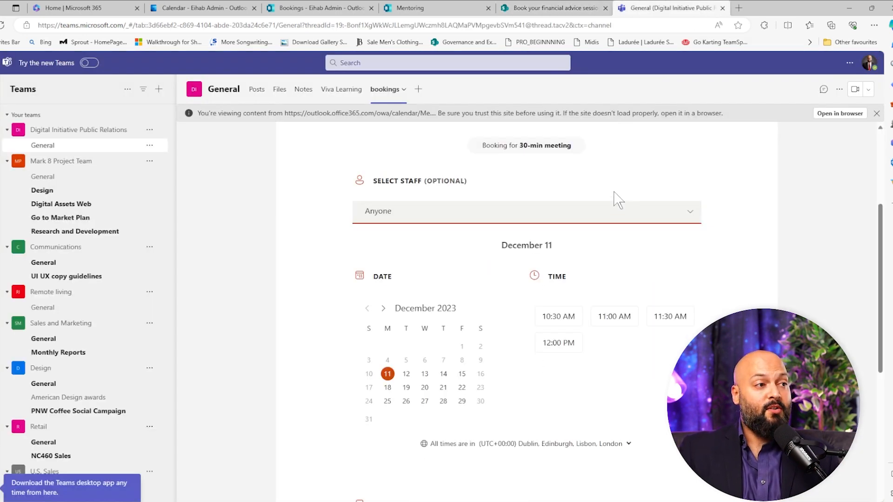
pyautogui.scroll(3, 294, 138)
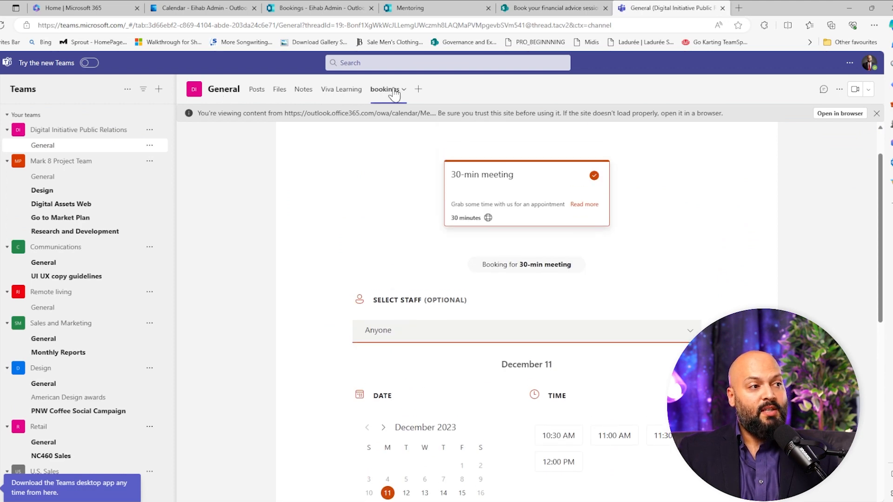
pyautogui.scroll(-5, 625, 273)
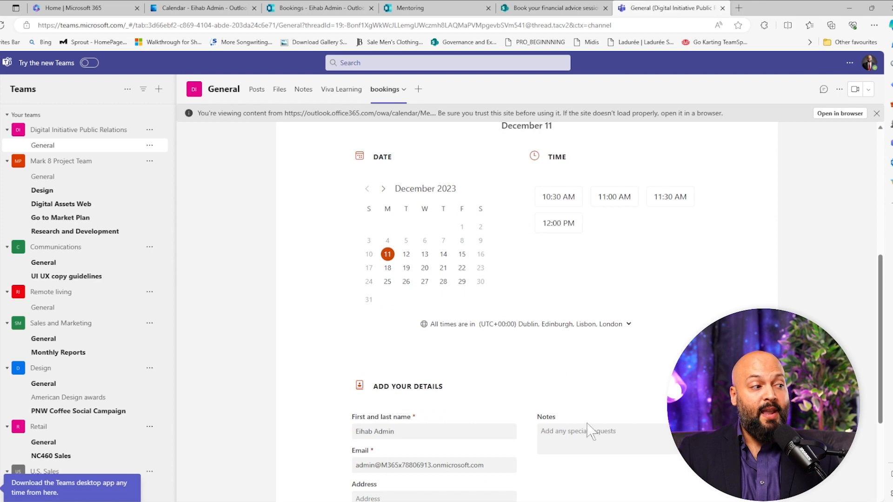
# - Return to the Mentoring booking page settings and review access control, customer data consent, default scheduling policy and general availability options
pyautogui.click(350, 8)
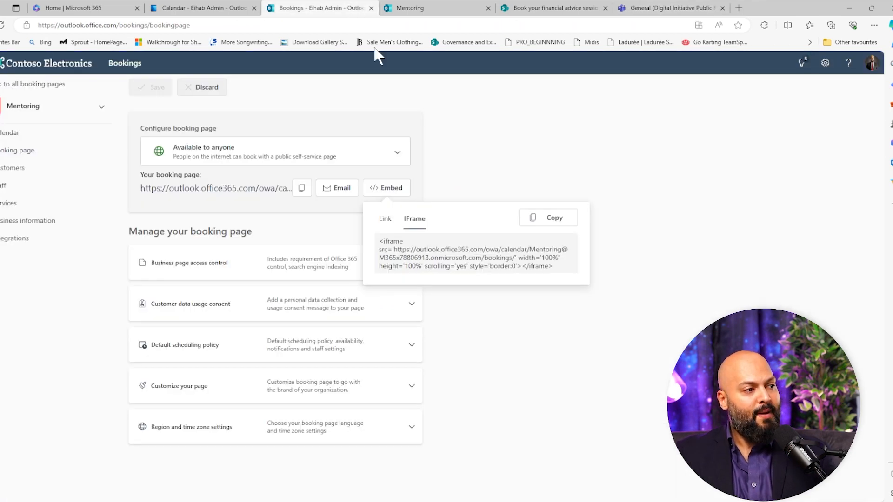
pyautogui.click(506, 328)
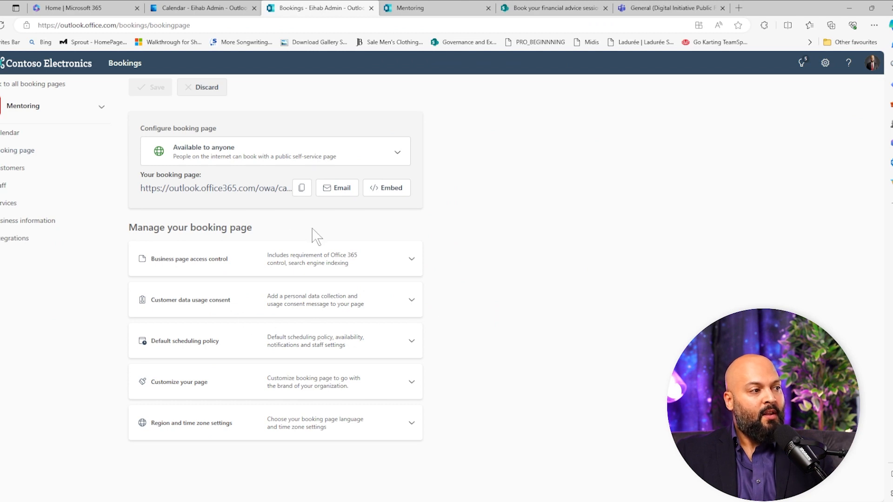
pyautogui.click(411, 259)
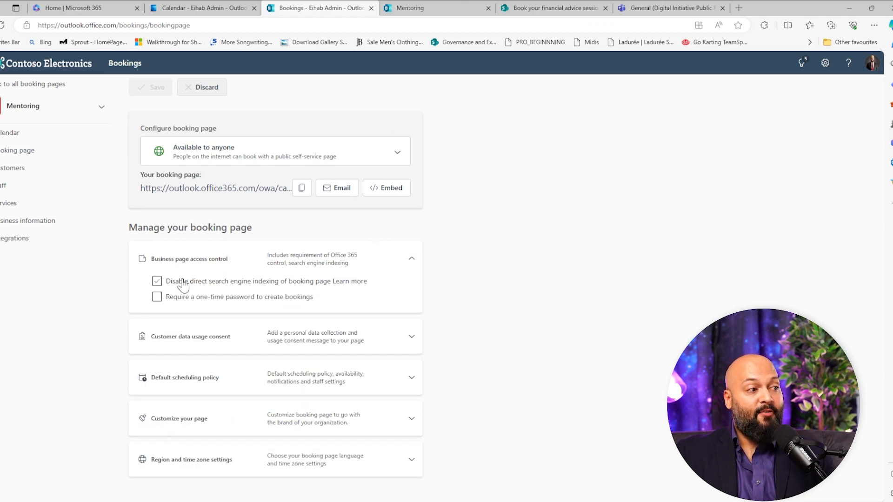
pyautogui.click(411, 337)
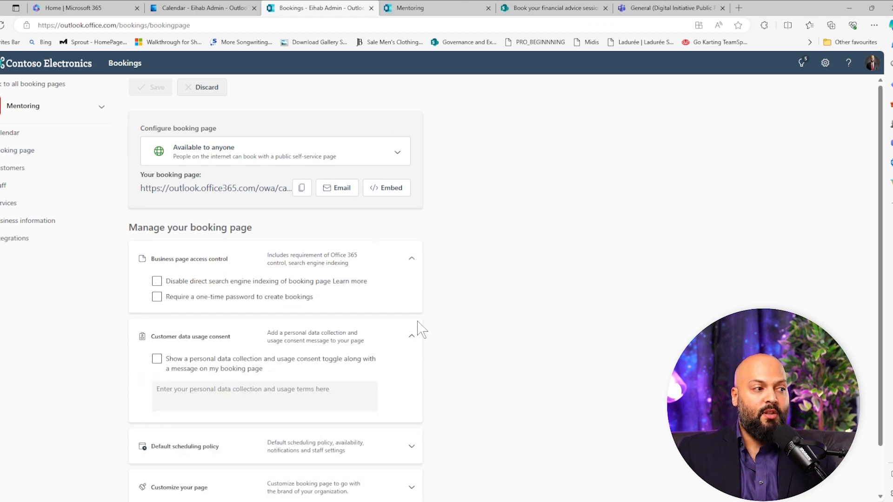
pyautogui.scroll(-5, 532, 272)
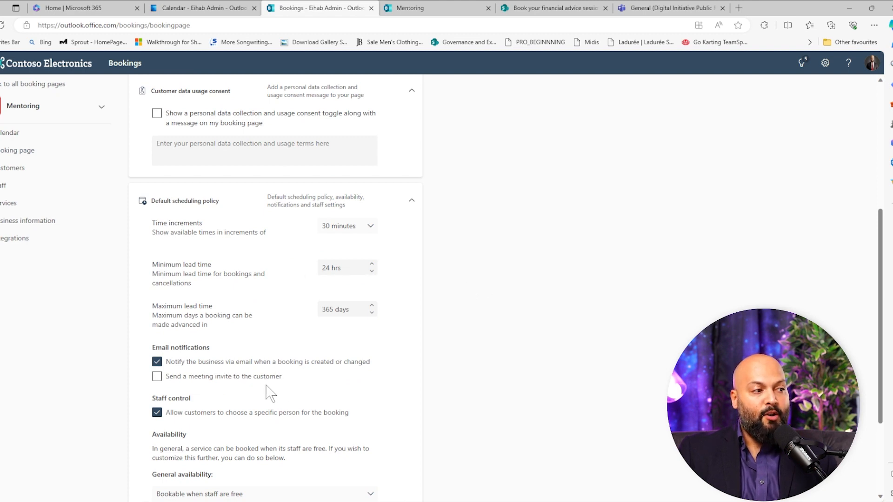
pyautogui.scroll(-1, 163, 328)
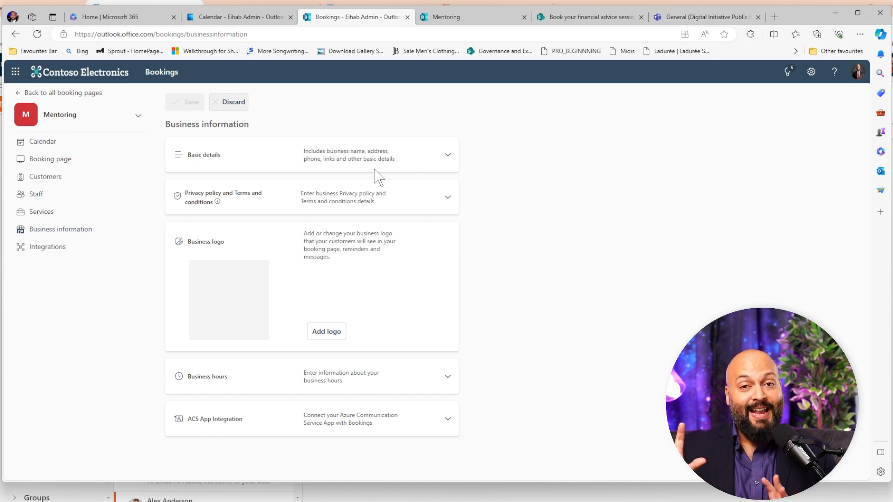
pyautogui.click(59, 248)
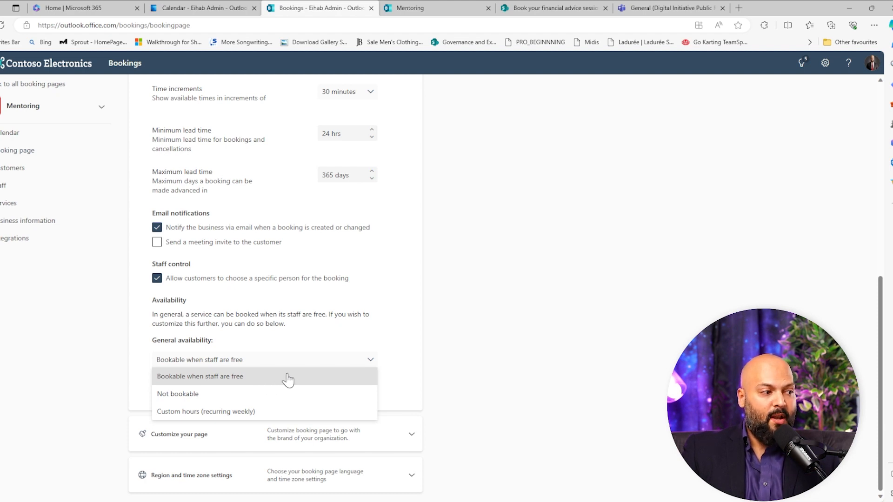
pyautogui.click(485, 218)
# - Try the Classic template and other color themes for the booking page, restoring the New template and orange theme
pyautogui.click(411, 434)
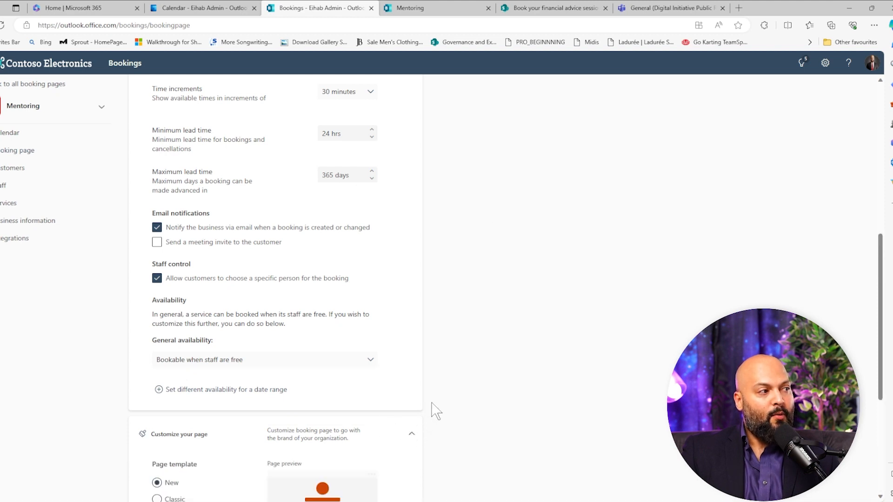
pyautogui.scroll(-5, 484, 329)
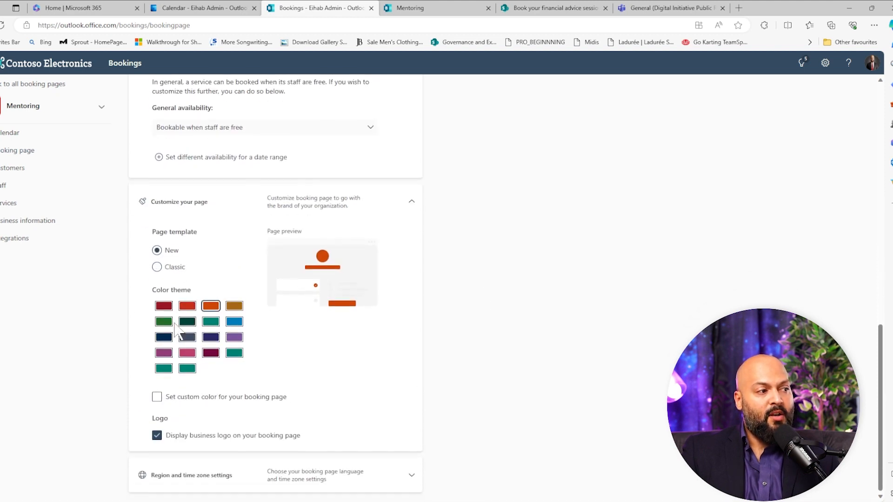
pyautogui.click(156, 267)
pyautogui.click(156, 250)
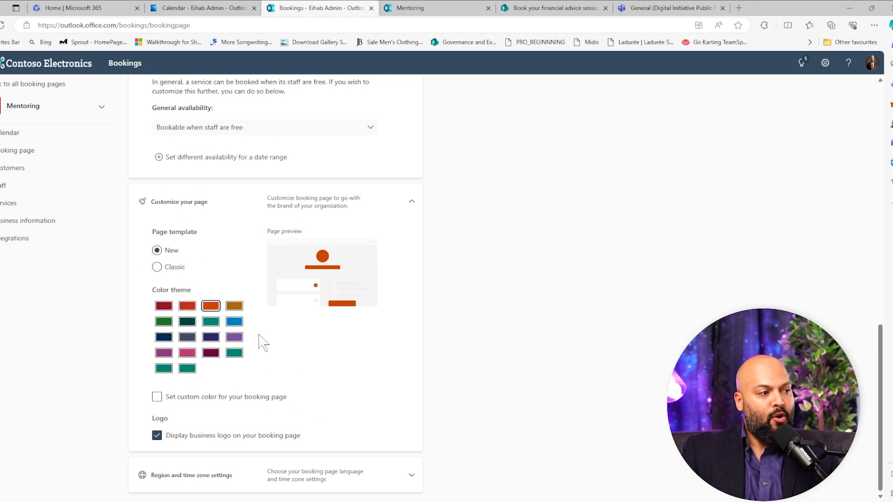
pyautogui.click(236, 340)
pyautogui.click(187, 338)
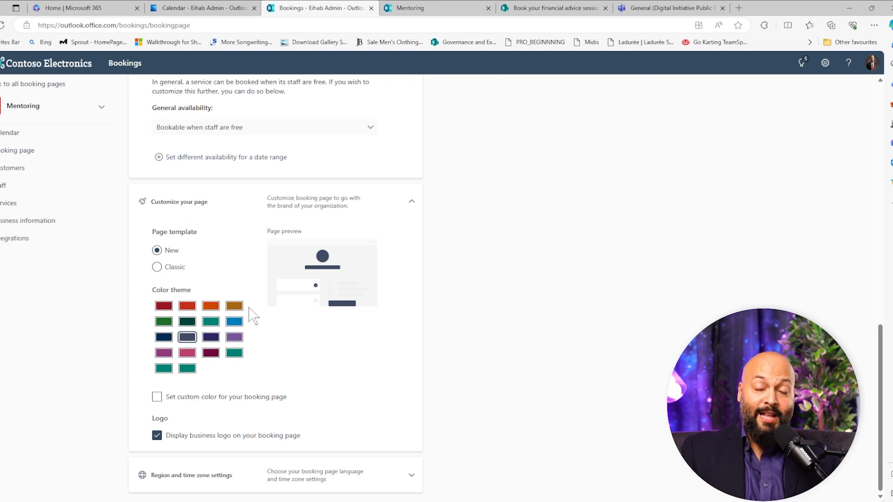
pyautogui.click(234, 307)
pyautogui.click(211, 307)
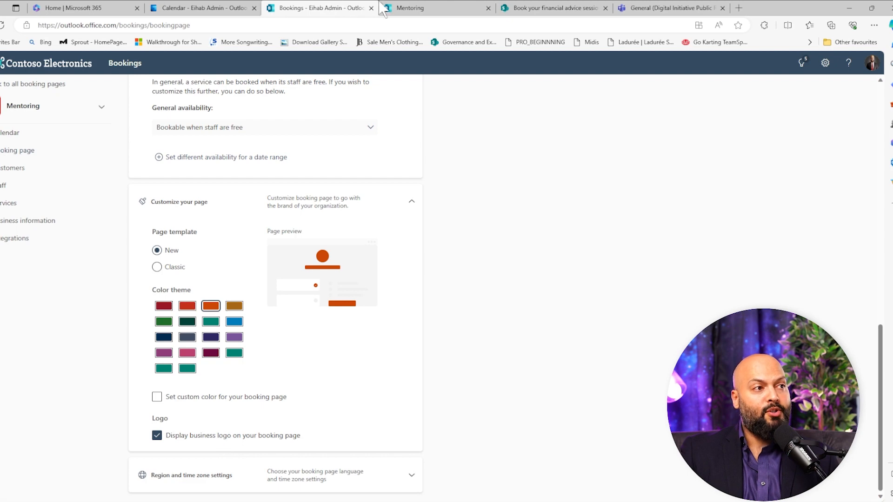
# - View the public Mentoring page again and open the calendar's staff list in Bookings
pyautogui.click(437, 8)
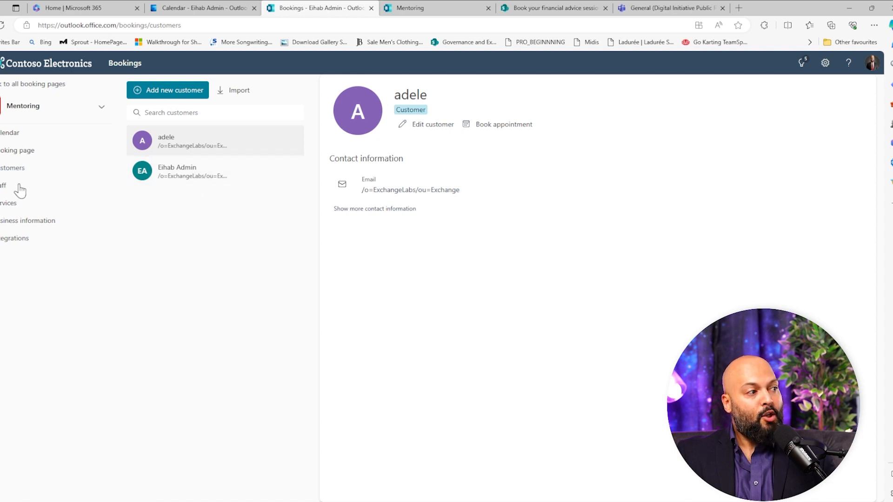
pyautogui.click(6, 186)
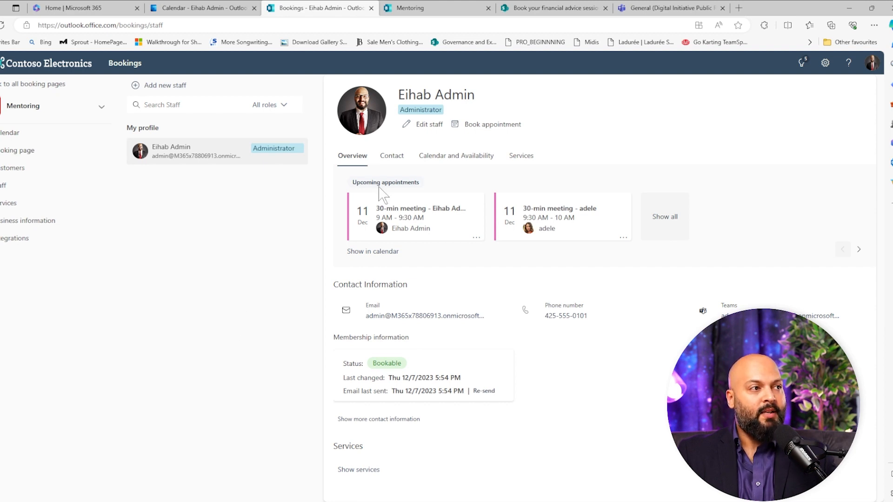
# - Check the staff choices on the public Mentoring page and add the second suggested colleague to the Mentoring staff with default settings
pyautogui.click(460, 1)
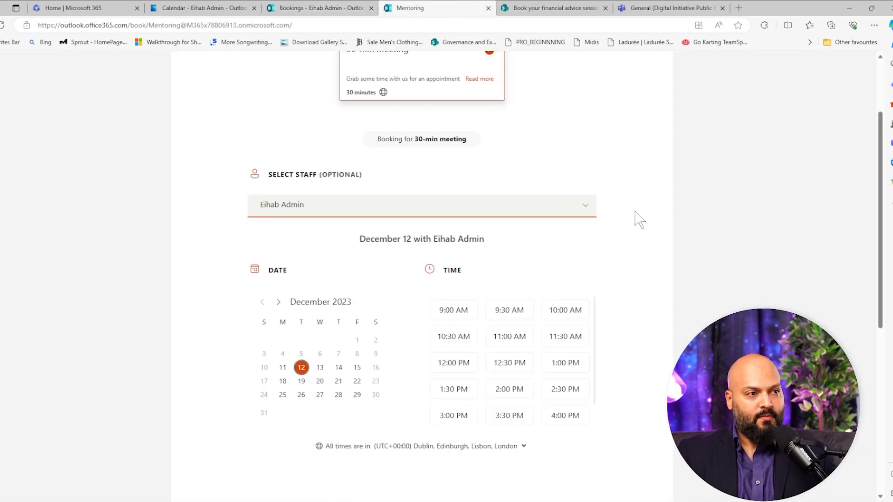
pyautogui.click(590, 208)
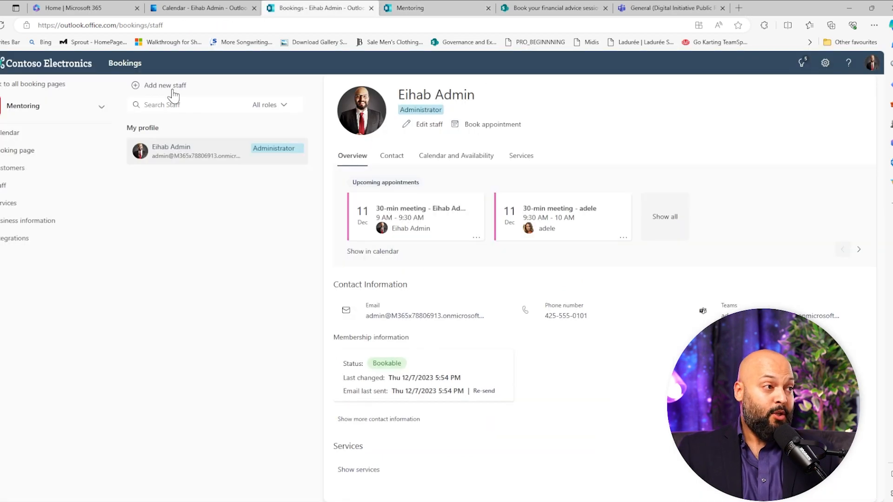
pyautogui.click(170, 88)
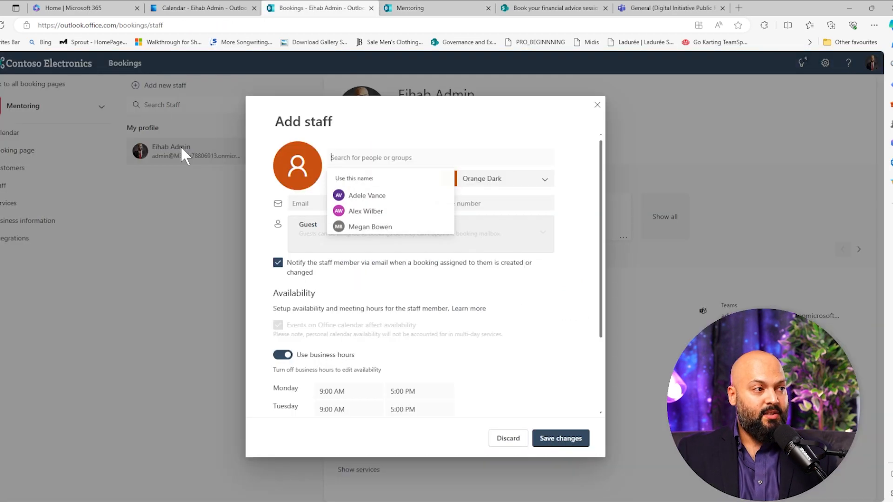
pyautogui.click(389, 214)
pyautogui.click(549, 438)
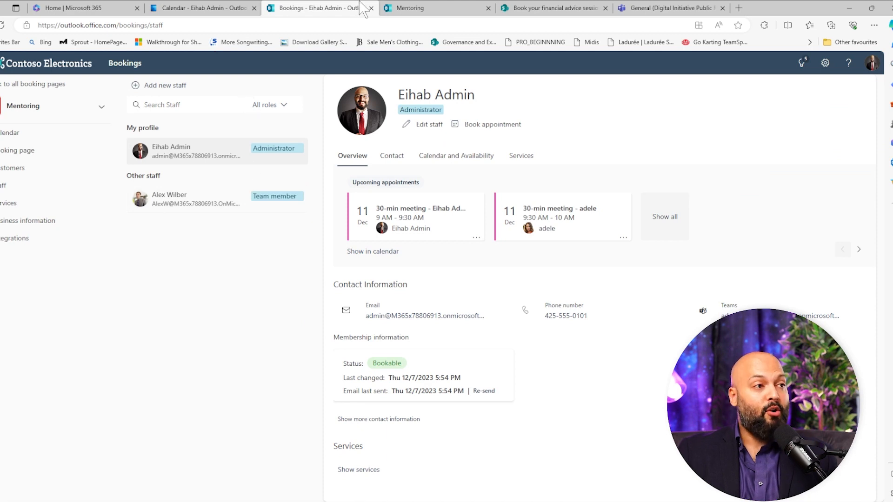
# - Reload the public Mentoring page, select the administrator as staff and compare the December 11 time slots with the Outlook calendar
pyautogui.click(401, 8)
pyautogui.click(2, 25)
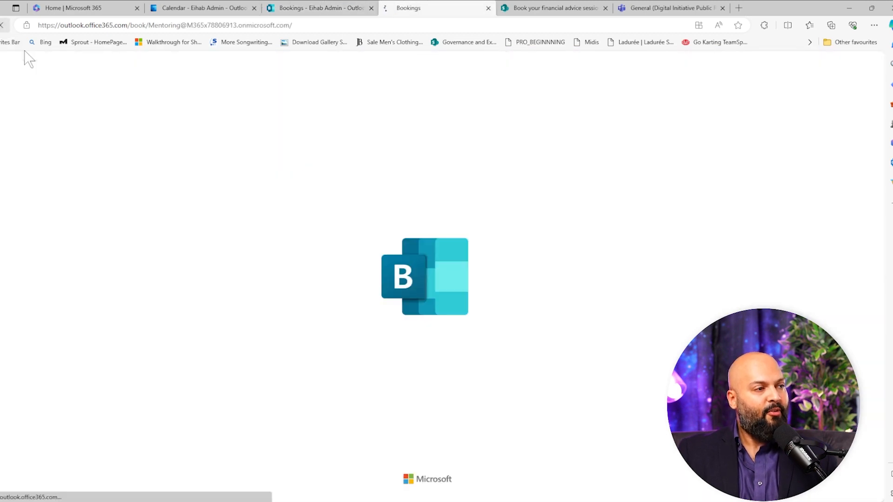
pyautogui.scroll(-3, 744, 168)
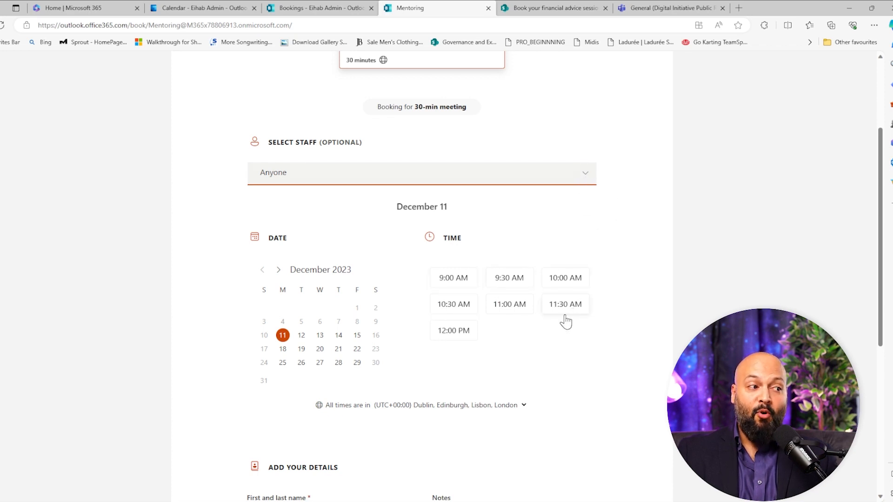
pyautogui.click(593, 178)
pyautogui.click(593, 178)
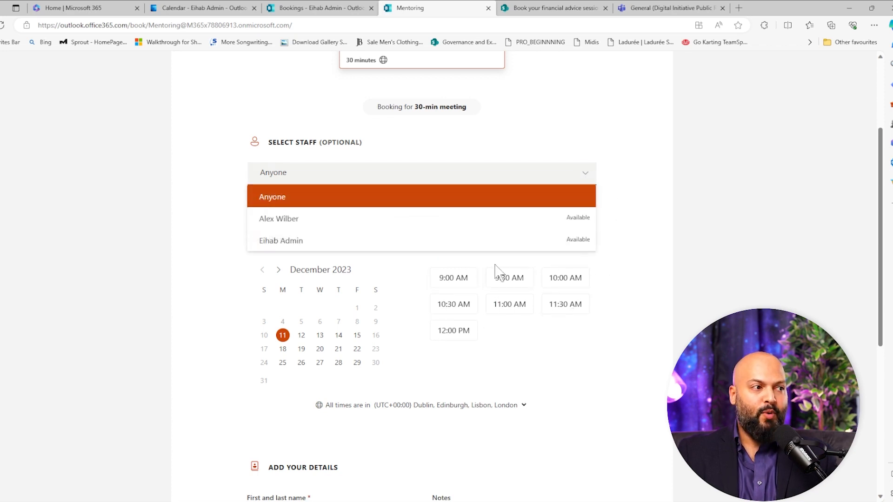
pyautogui.click(304, 242)
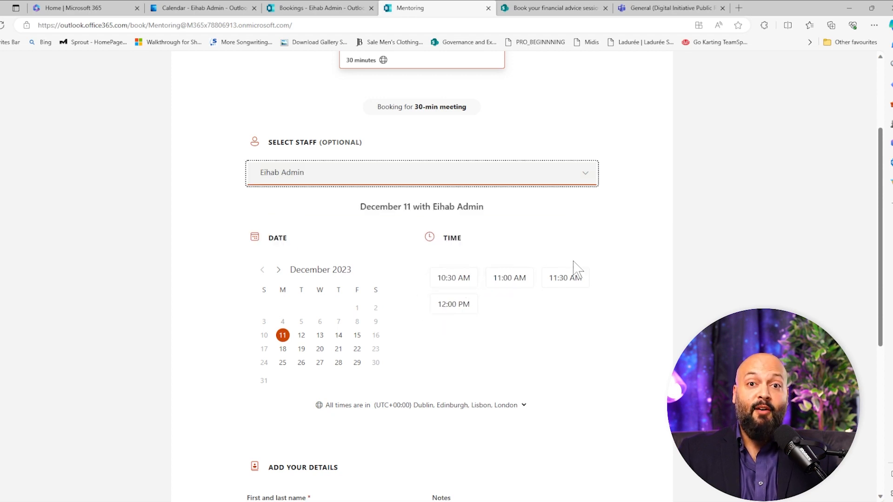
pyautogui.click(209, 8)
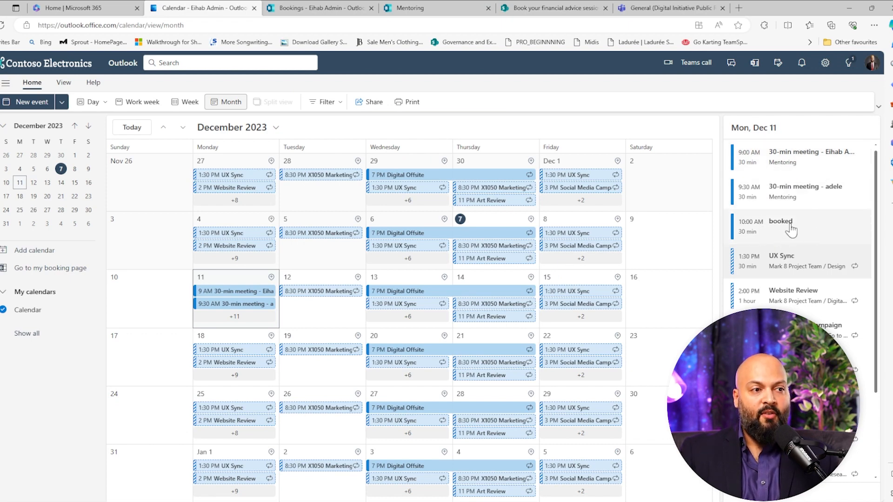
pyautogui.click(409, 8)
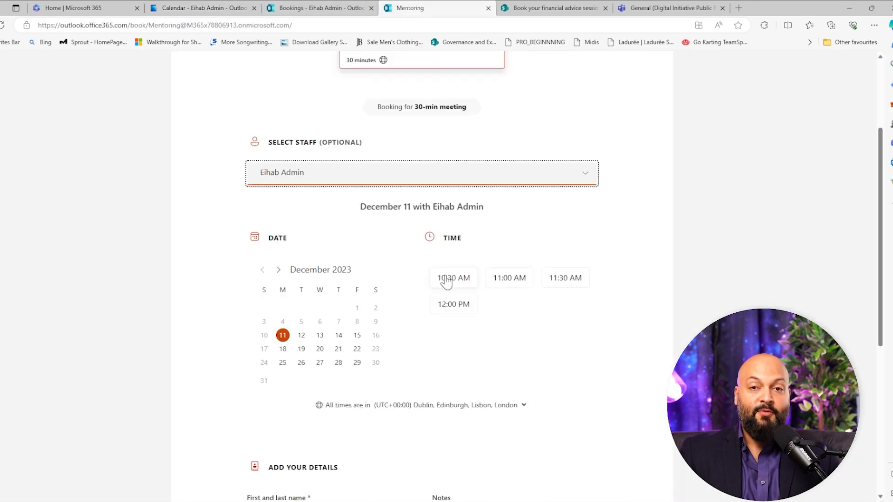
# - Delete the 10:00 AM "booked" event on Monday, December 11 from the Outlook calendar
pyautogui.click(316, 8)
pyautogui.click(199, 8)
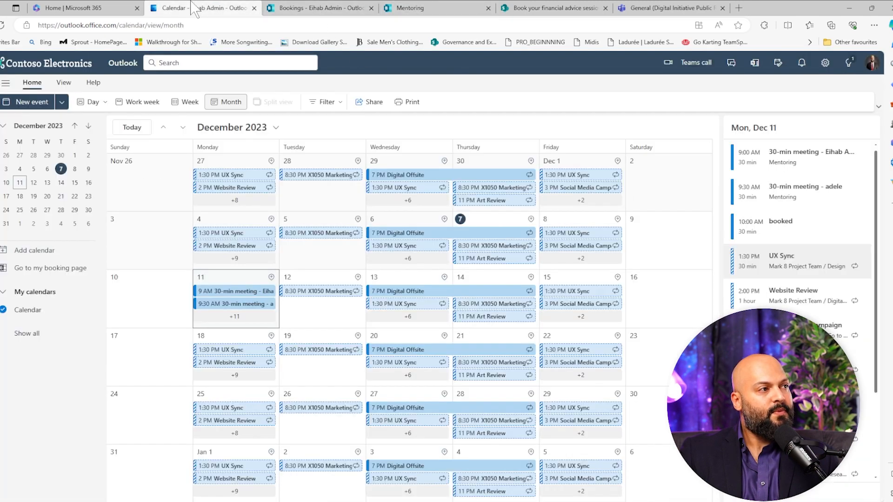
pyautogui.rightClick(762, 236)
pyautogui.moveTo(808, 272)
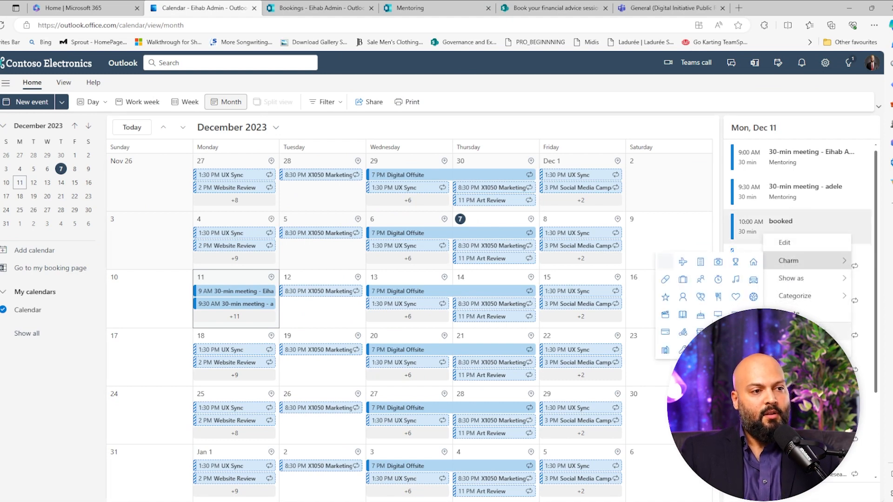
pyautogui.click(793, 314)
pyautogui.click(424, 296)
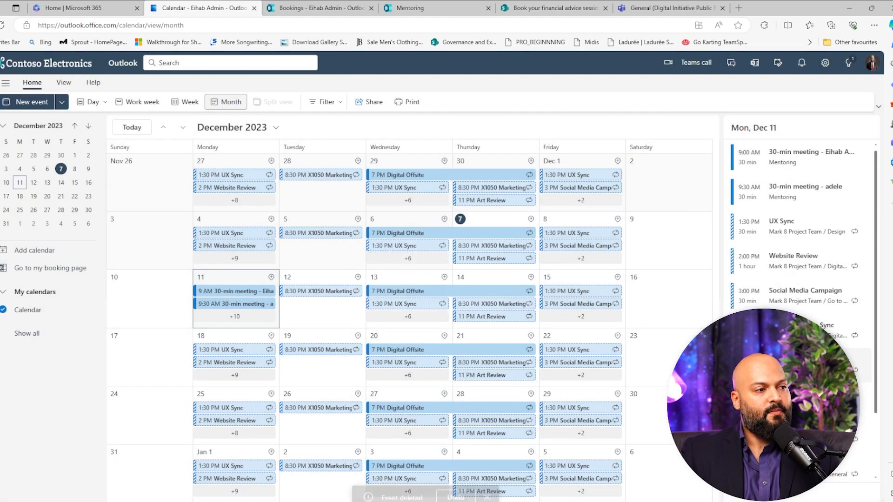
# - Reload the public Mentoring page and check the administrator's available time slots for December 11
pyautogui.click(316, 8)
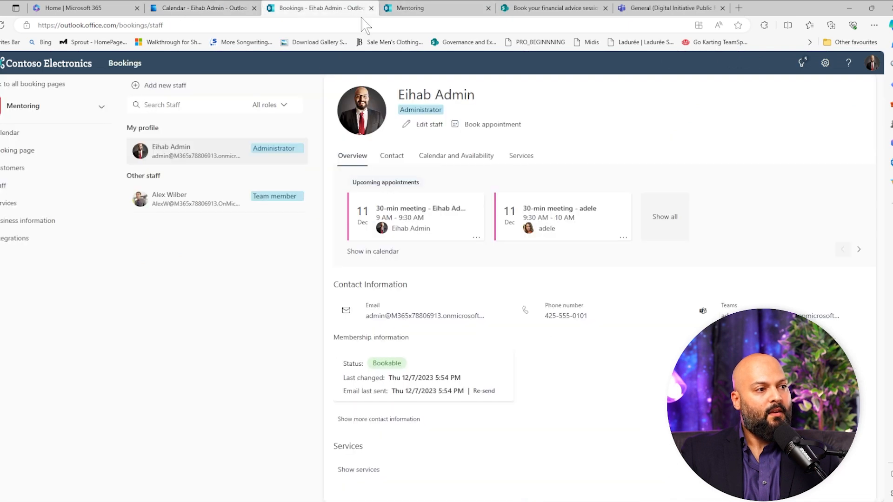
pyautogui.click(418, 8)
pyautogui.click(3, 25)
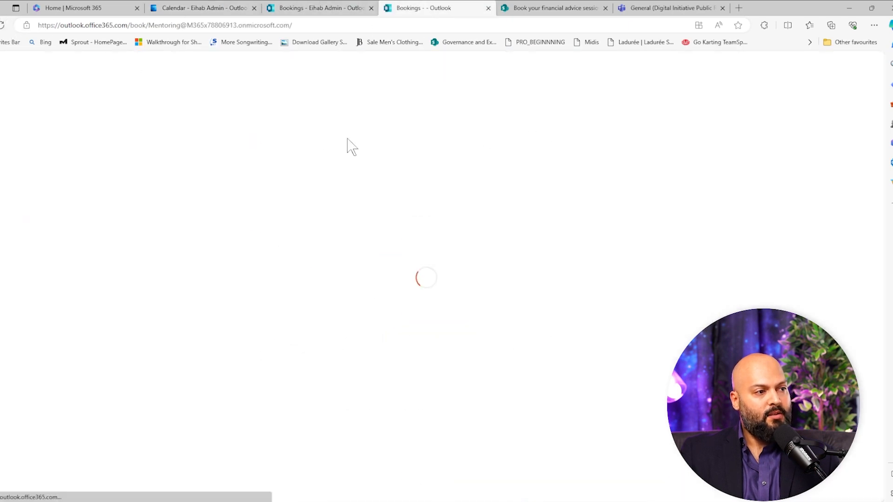
pyautogui.click(490, 107)
pyautogui.click(329, 181)
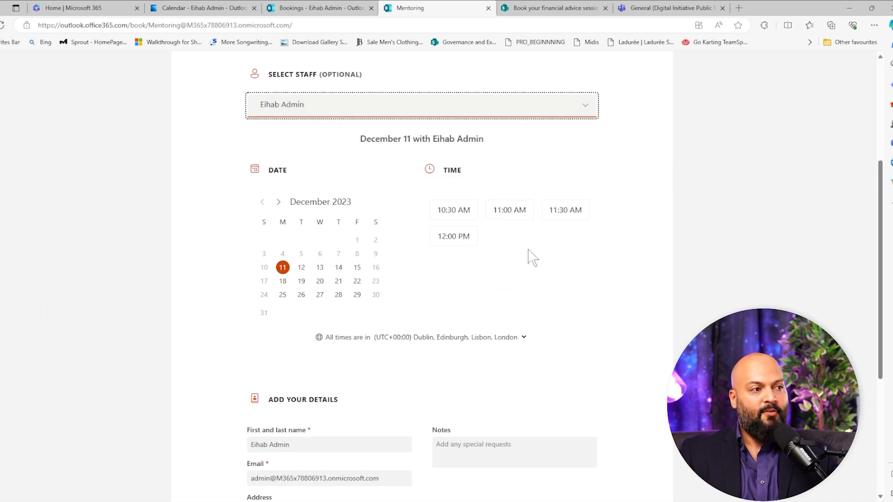
# - Refresh the booking page once more, reselect the administrator as staff and recheck the December 11 time slots
pyautogui.press('F5')
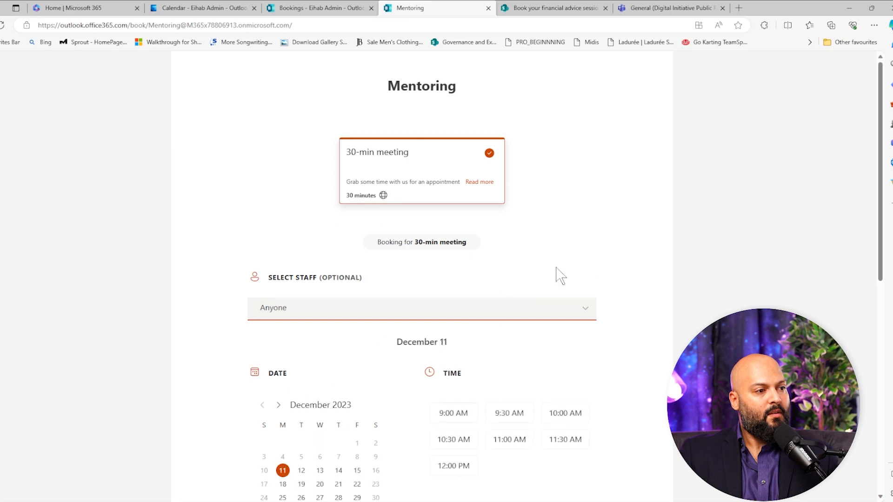
pyautogui.scroll(-3, 538, 270)
pyautogui.click(424, 176)
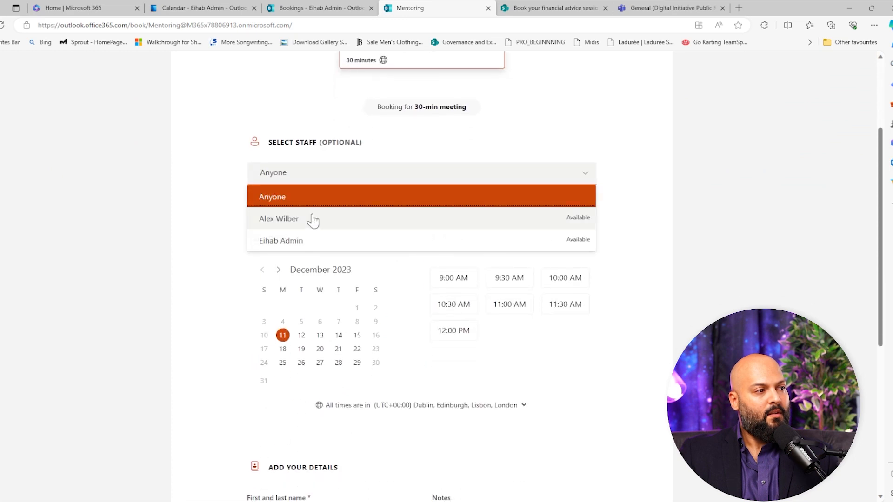
pyautogui.click(297, 243)
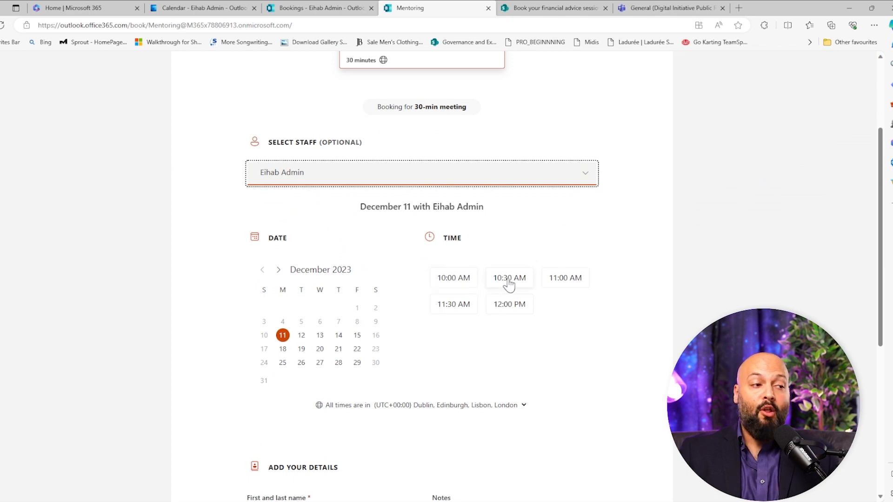
pyautogui.scroll(-2, 659, 315)
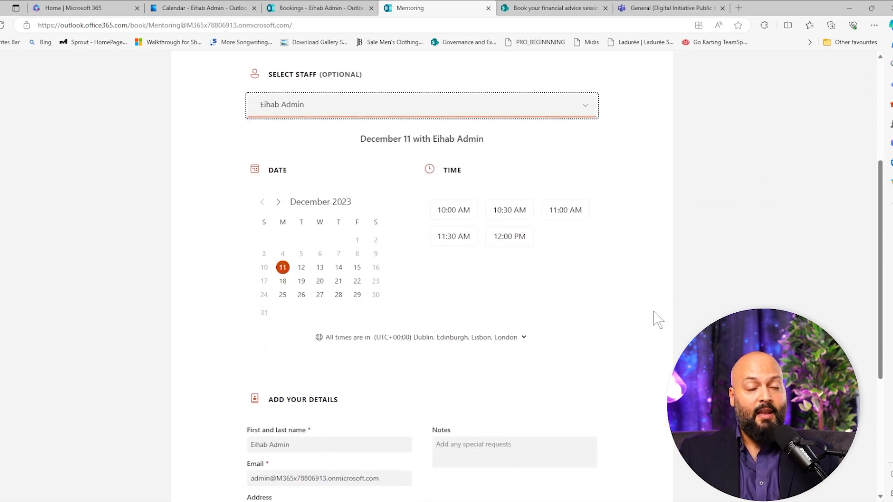